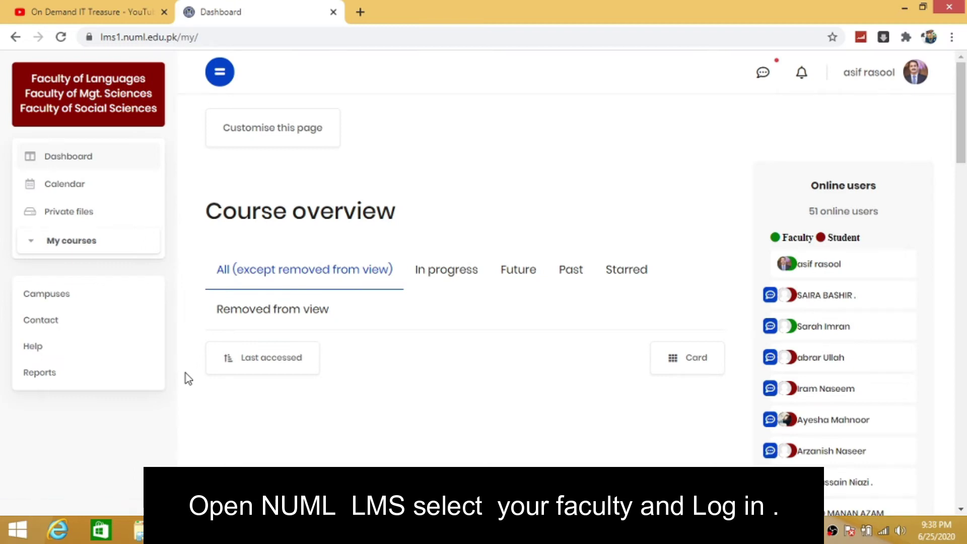
Step: Expand My courses in the dashboard sidebar to list the enrolled courses
left_click(31, 240)
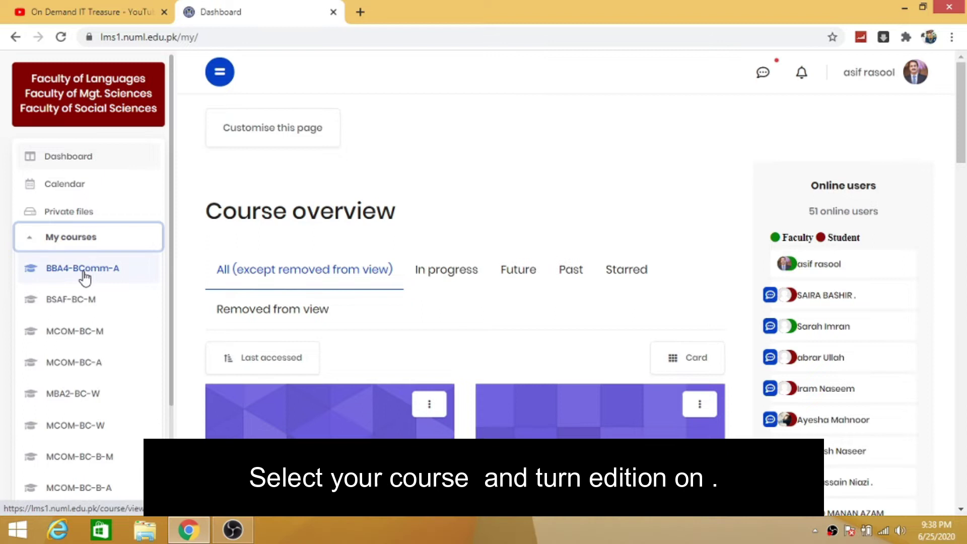
Step: Open the BBA4-BComm-A course, turn editing on, and scroll down to Topic 2
left_click(83, 272)
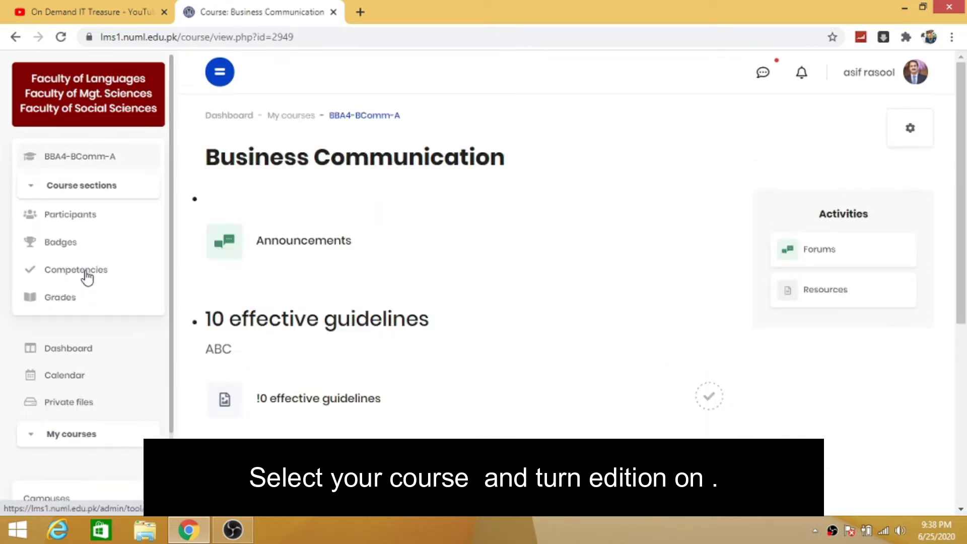
left_click(906, 134)
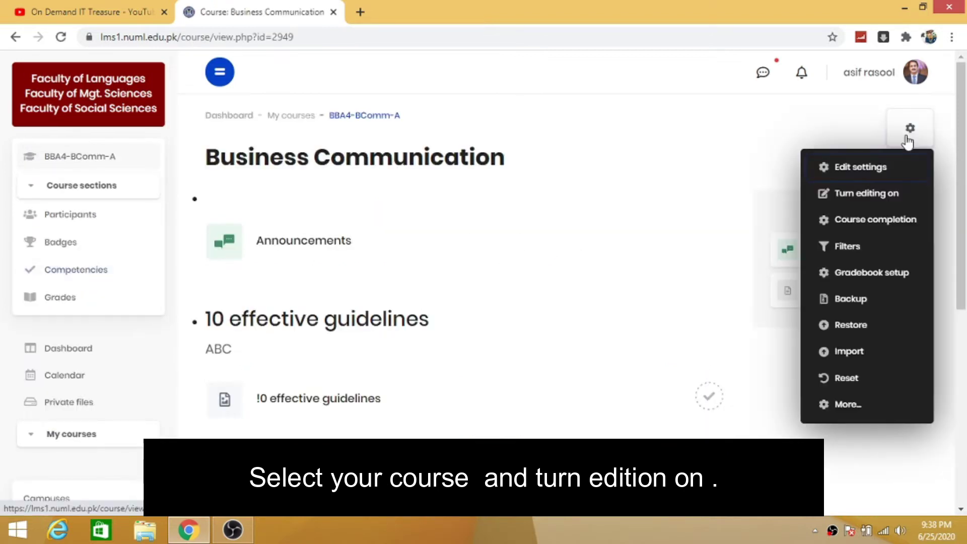
left_click(873, 194)
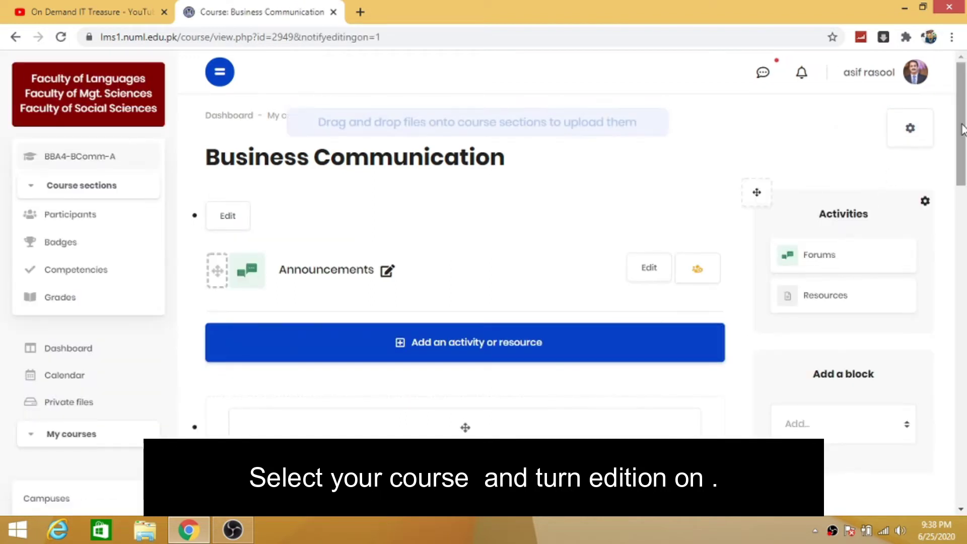
left_click_drag(962, 125, 964, 273)
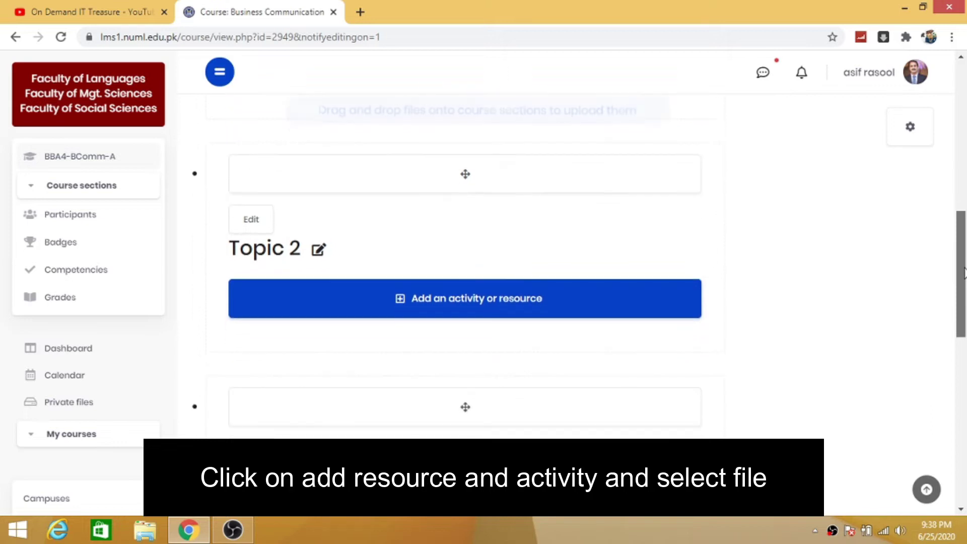
Step: Choose the File resource type from Topic 2's activity and resource chooser
left_click(524, 304)
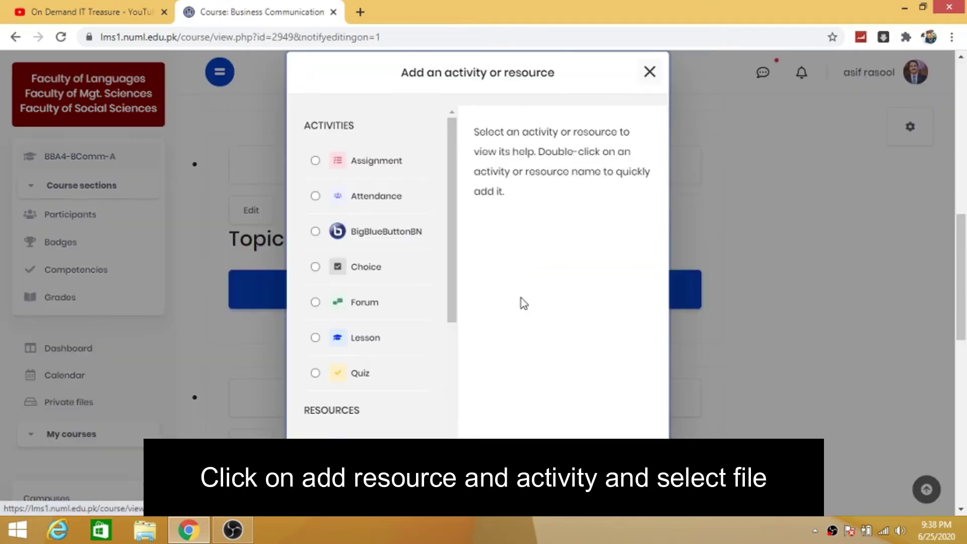
left_click_drag(451, 255, 451, 367)
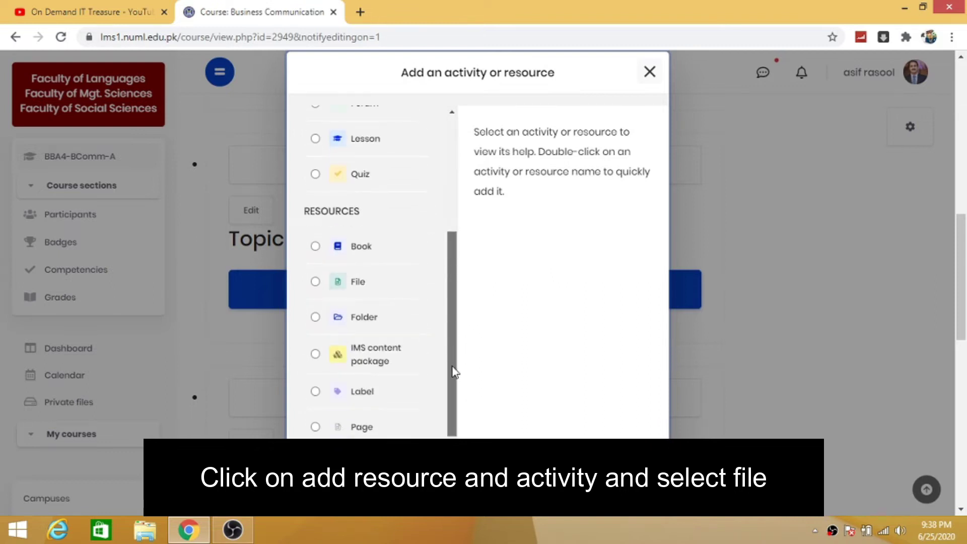
left_click(361, 285)
double_click(359, 281)
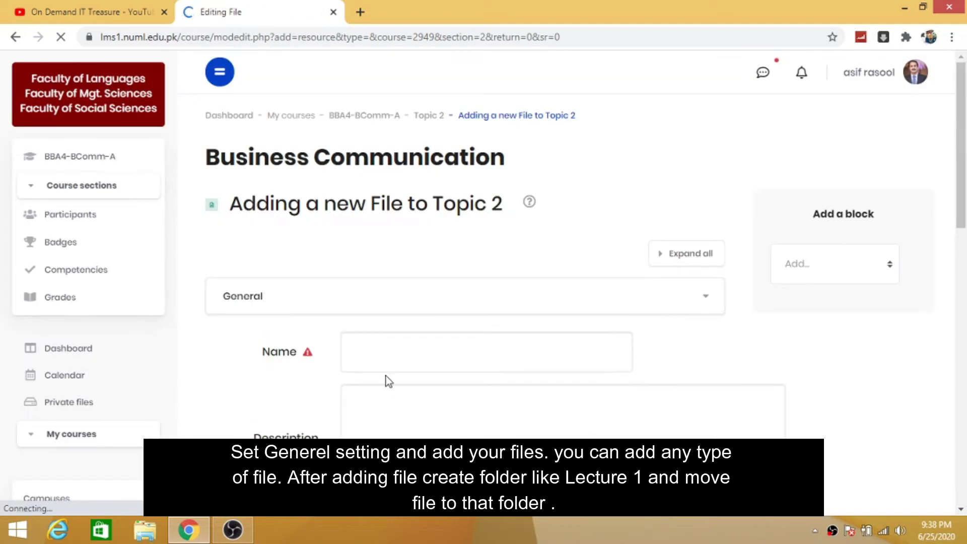
Step: Name the resource 'Test File', describe it as 'Chapter 1', and display the description on the course page
left_click(390, 359)
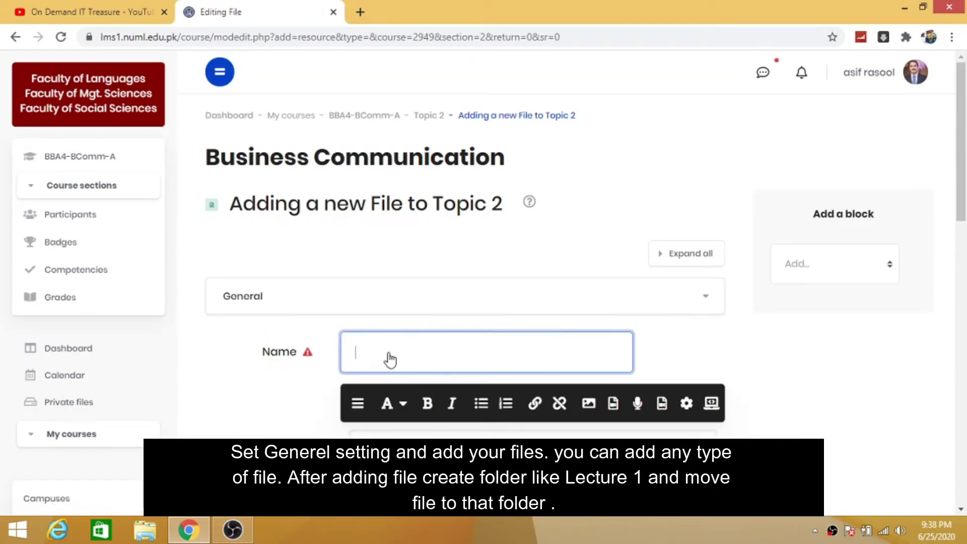
type("Test File")
key("Tab")
left_click_drag(963, 162, 962, 229)
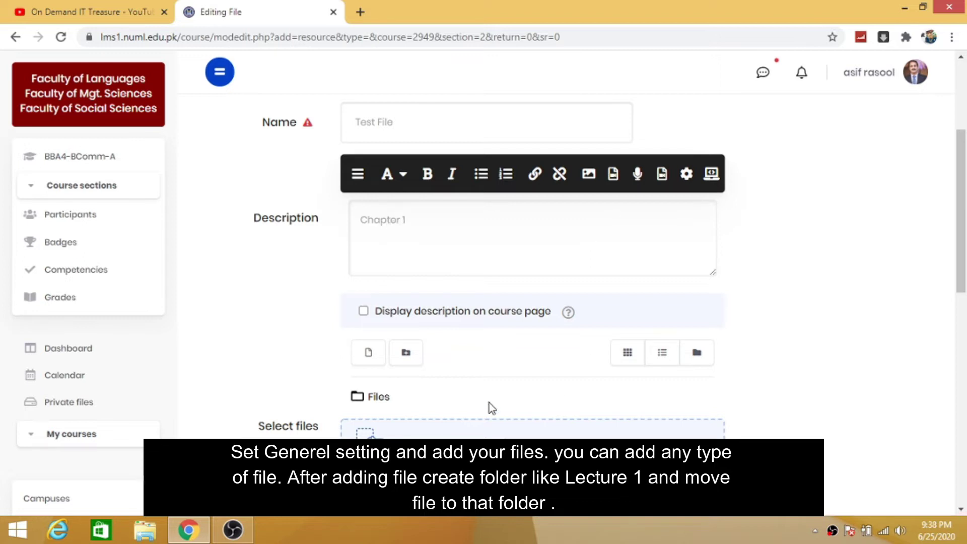
left_click_drag(962, 182, 962, 218)
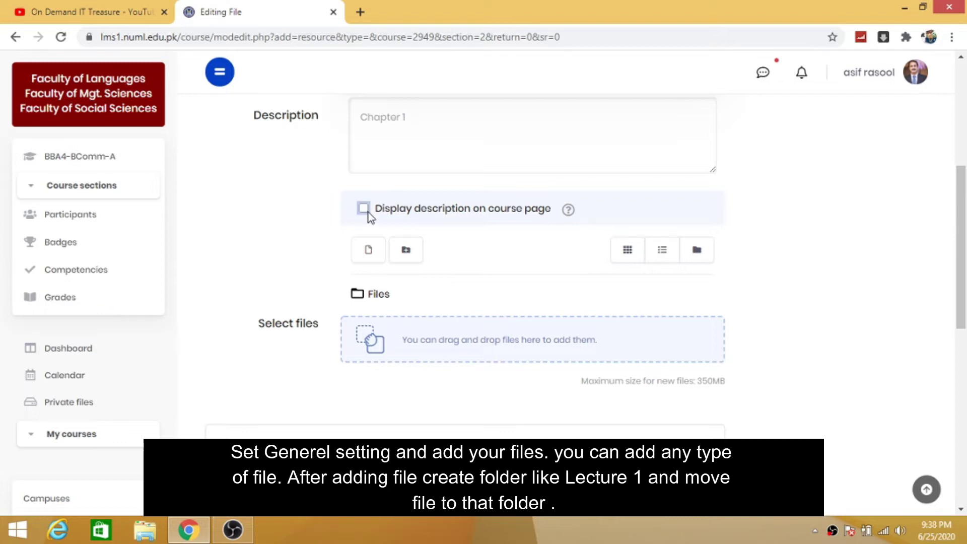
Step: Upload CV.docx from the computer into the resource's file area
left_click(370, 257)
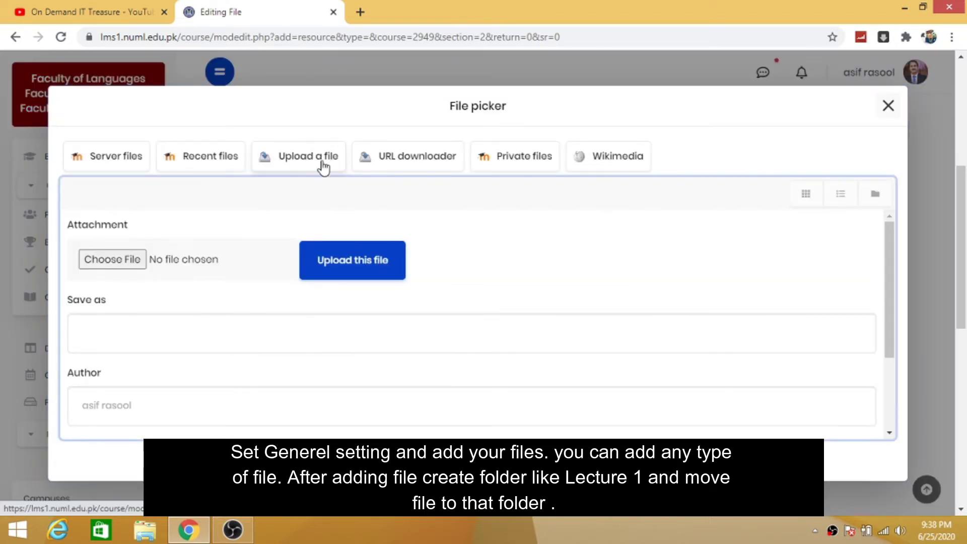
left_click(129, 262)
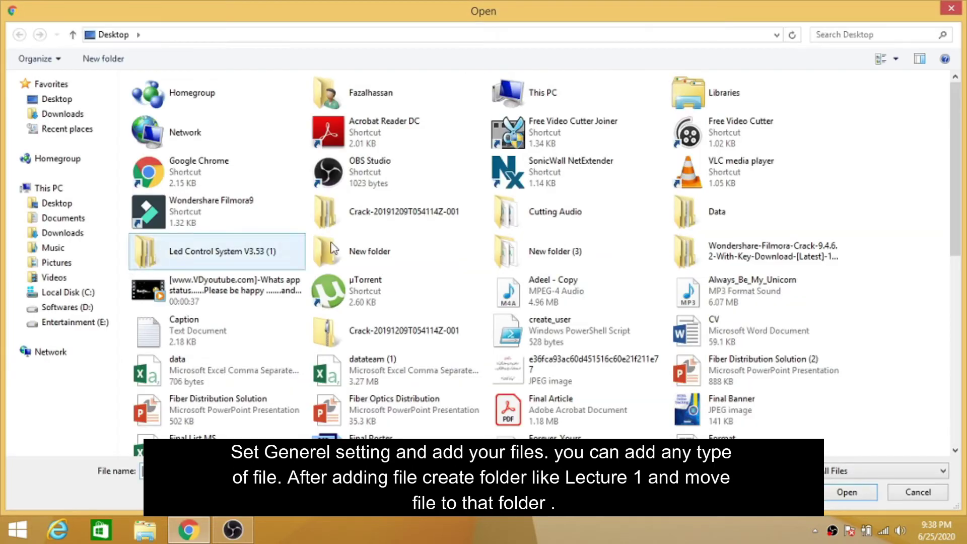
left_click(700, 341)
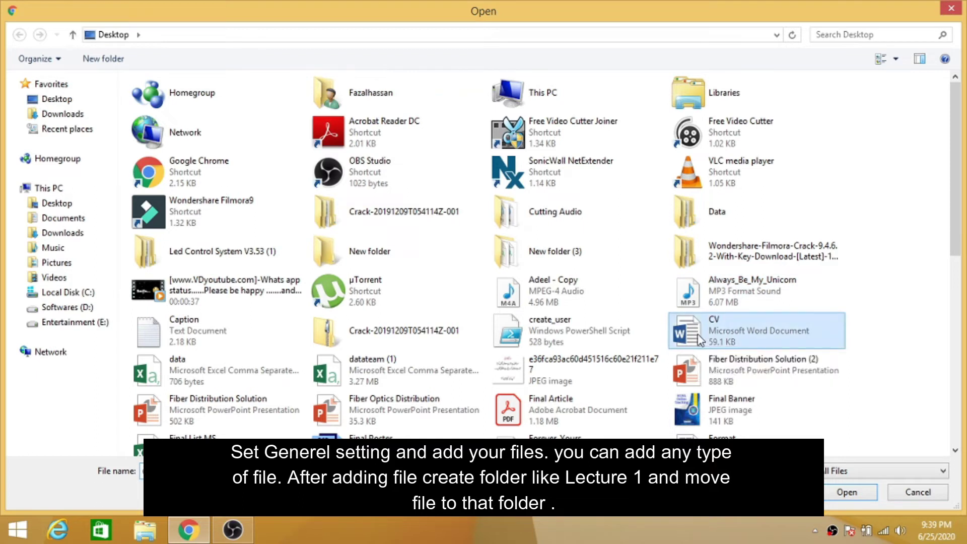
left_click(850, 493)
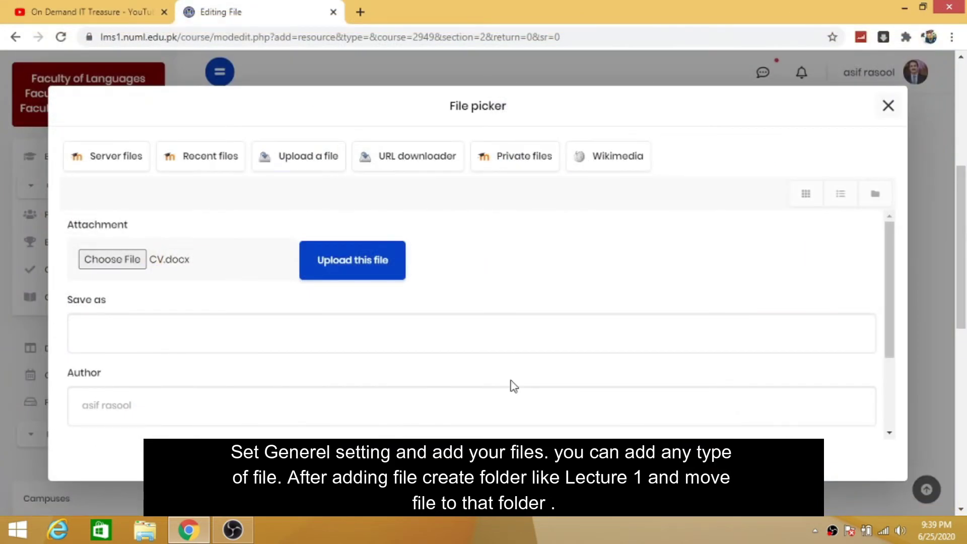
left_click(352, 265)
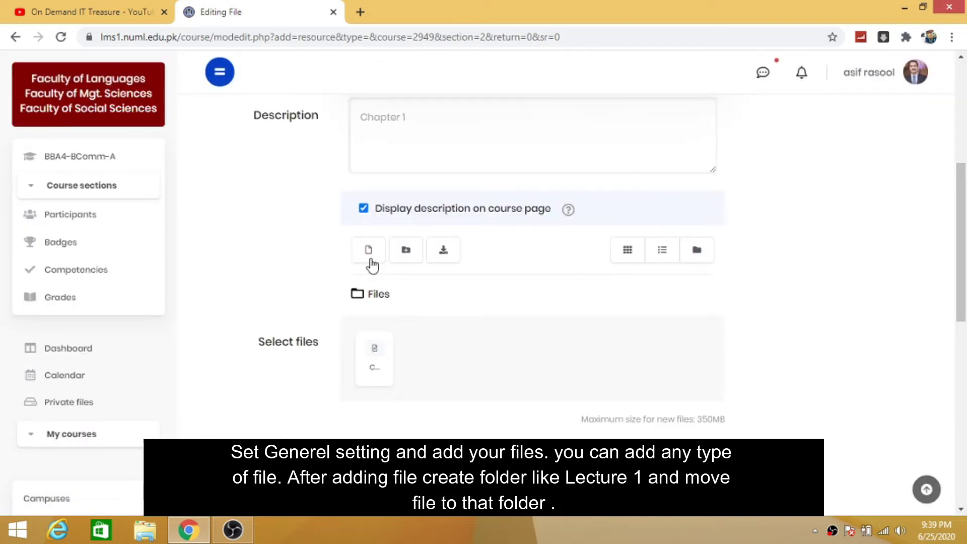
Step: Upload Final Banner.jpg as the second file in the file area
left_click(366, 252)
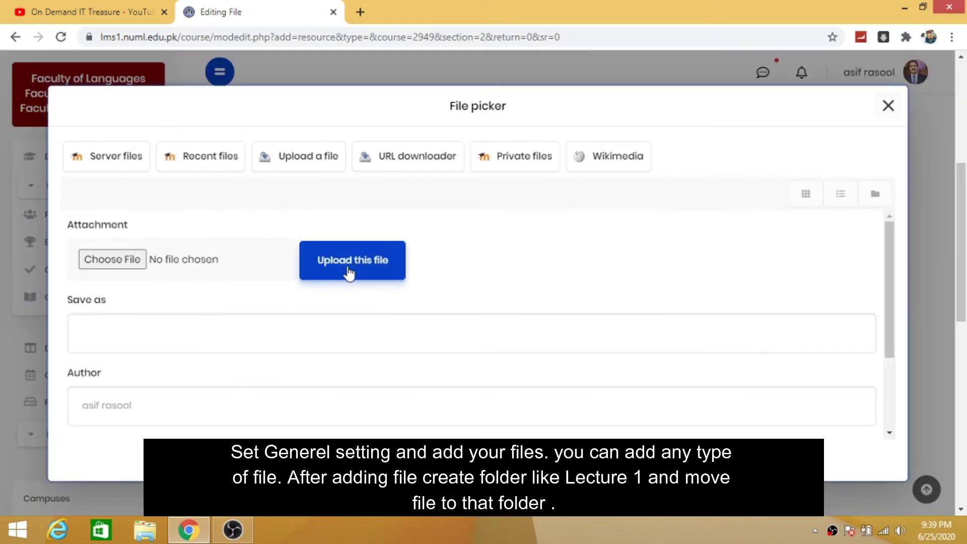
left_click(123, 262)
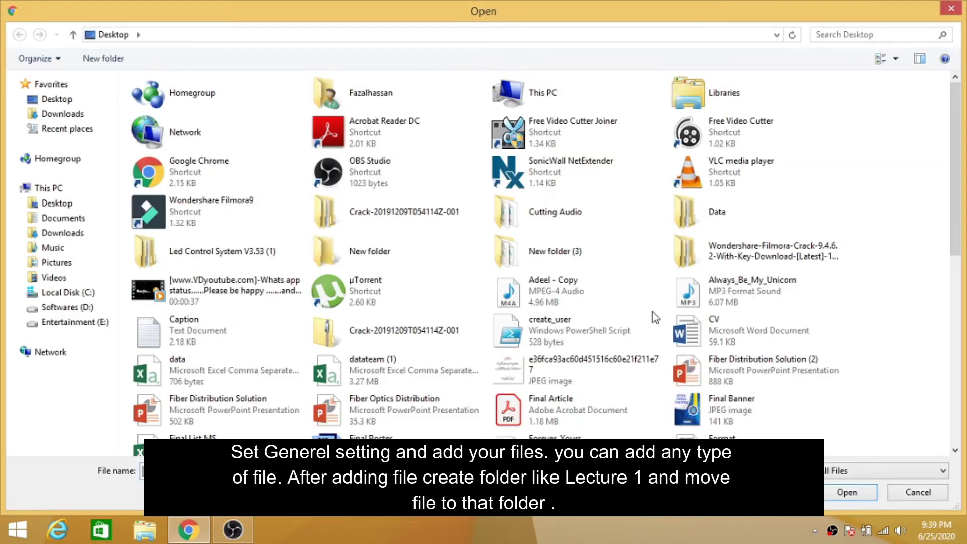
left_click_drag(955, 199, 958, 233)
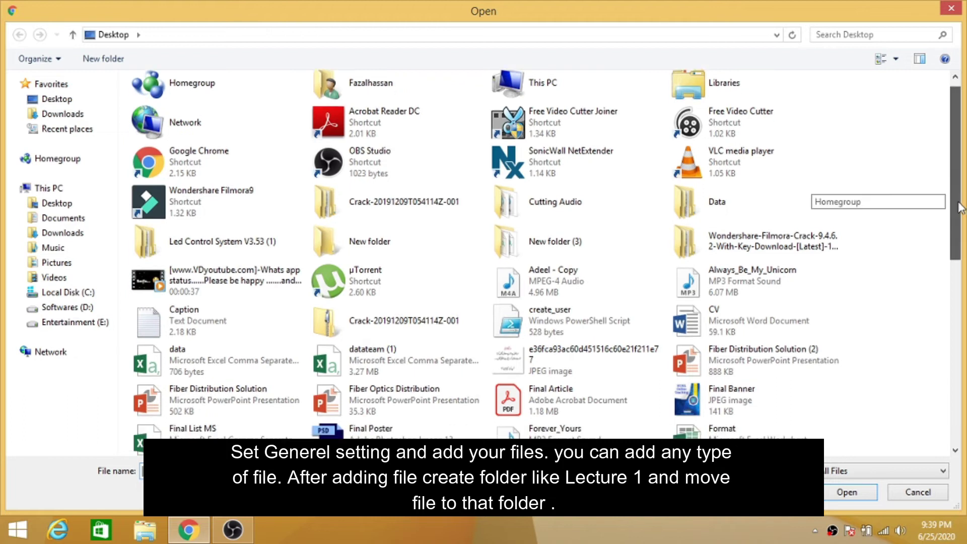
left_click(720, 352)
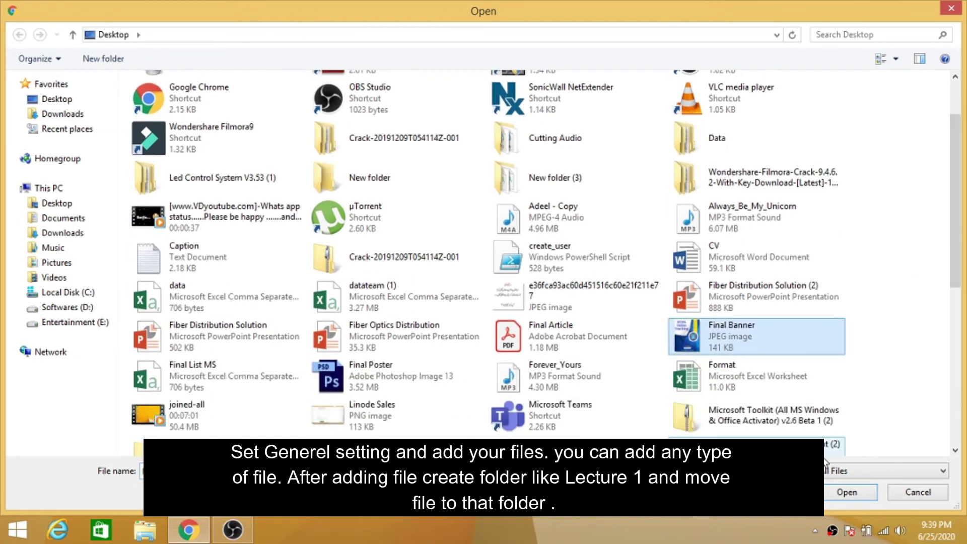
left_click(841, 497)
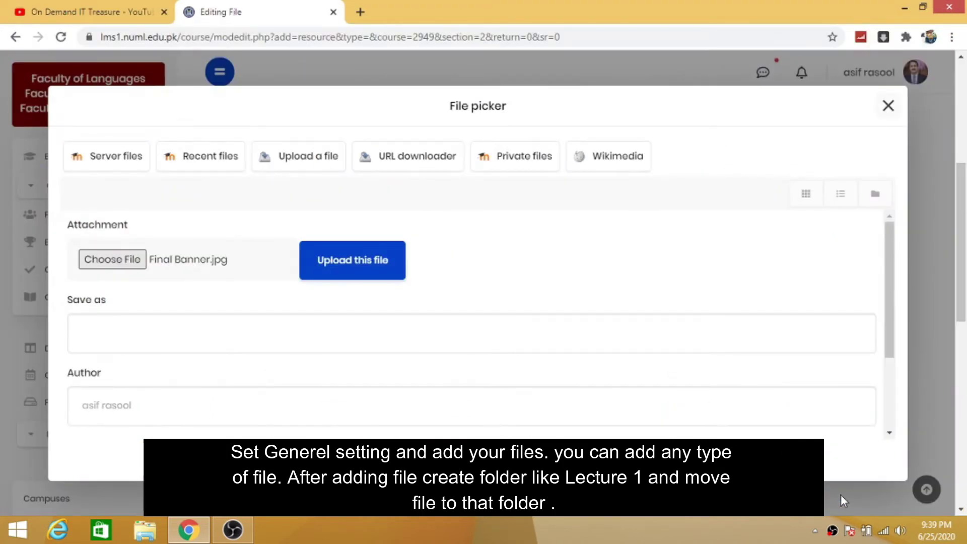
left_click(349, 262)
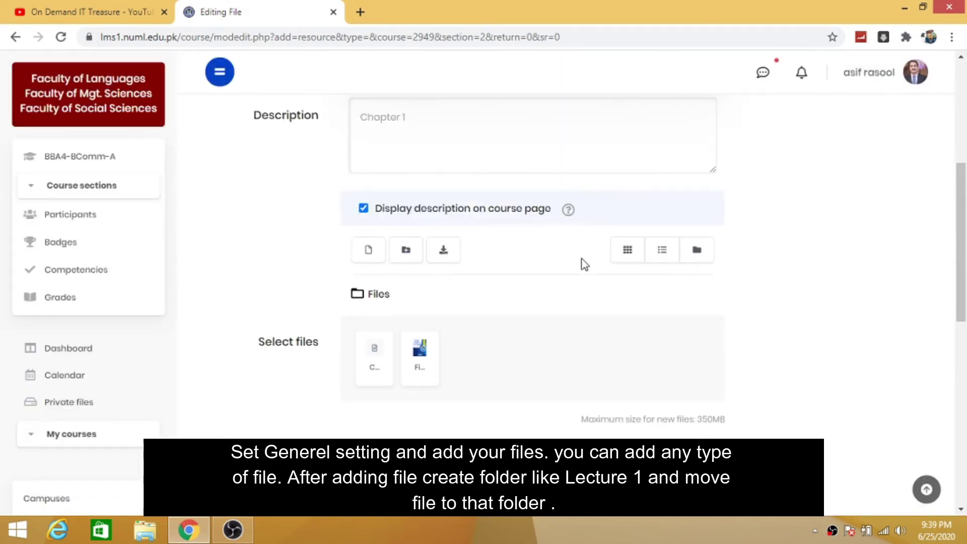
left_click(365, 252)
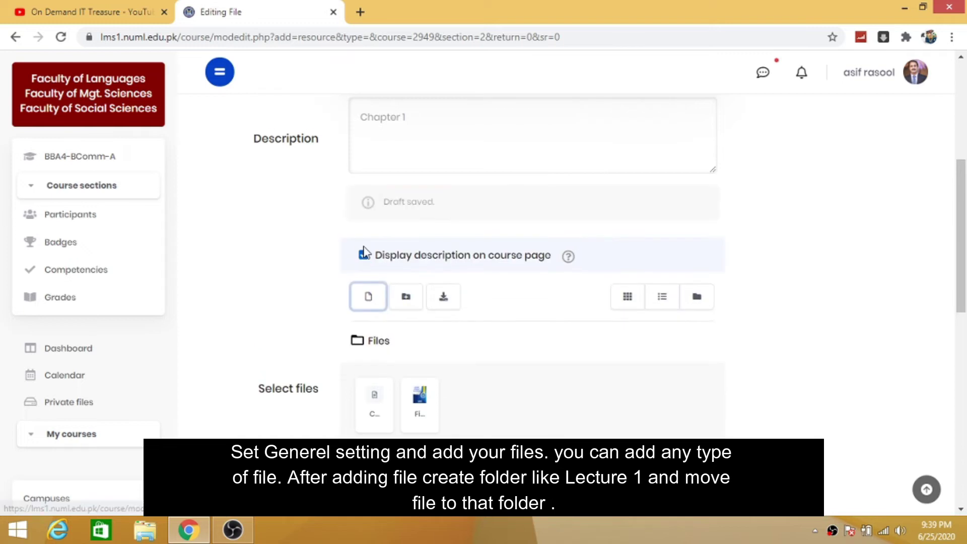
Step: Upload the Fiber Optics Distribution.pptx presentation as the third file
left_click(368, 299)
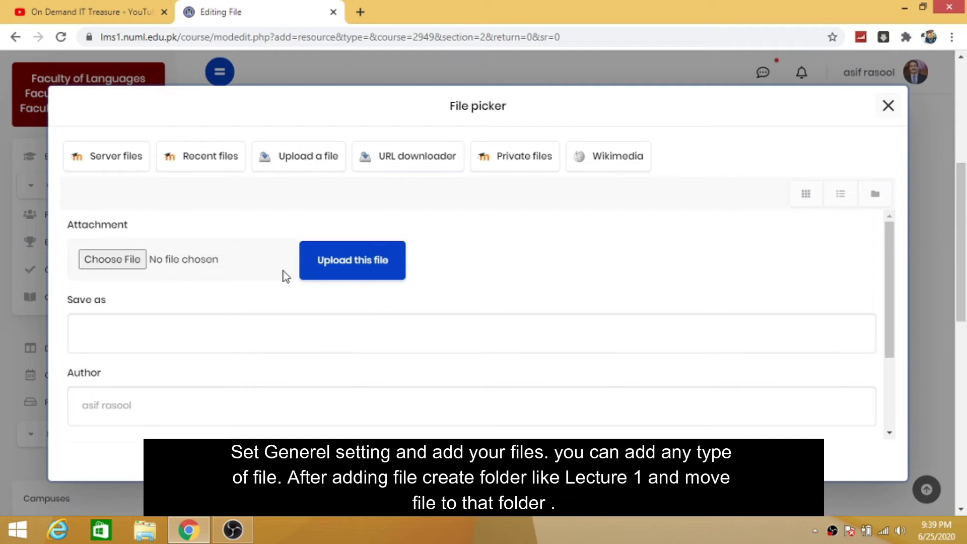
left_click(137, 265)
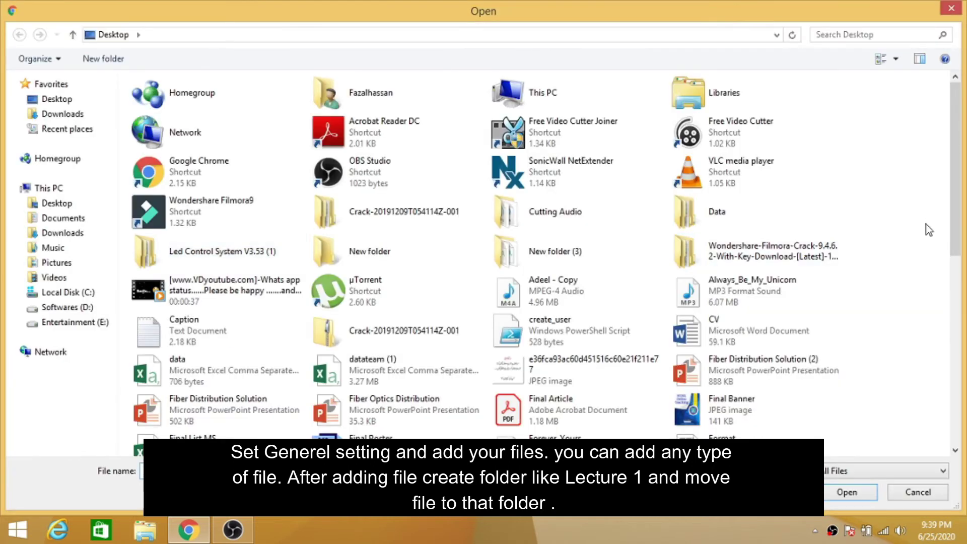
left_click_drag(957, 169, 959, 244)
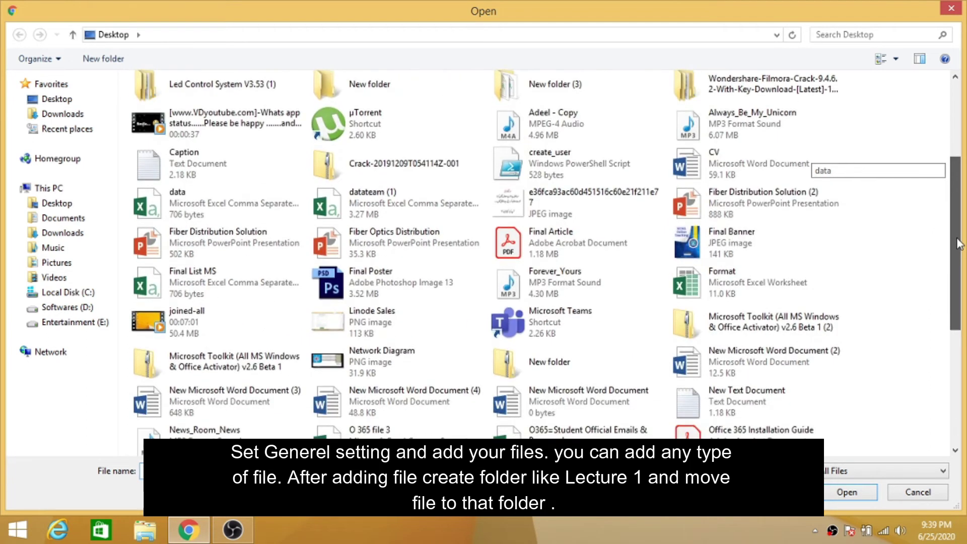
left_click(409, 250)
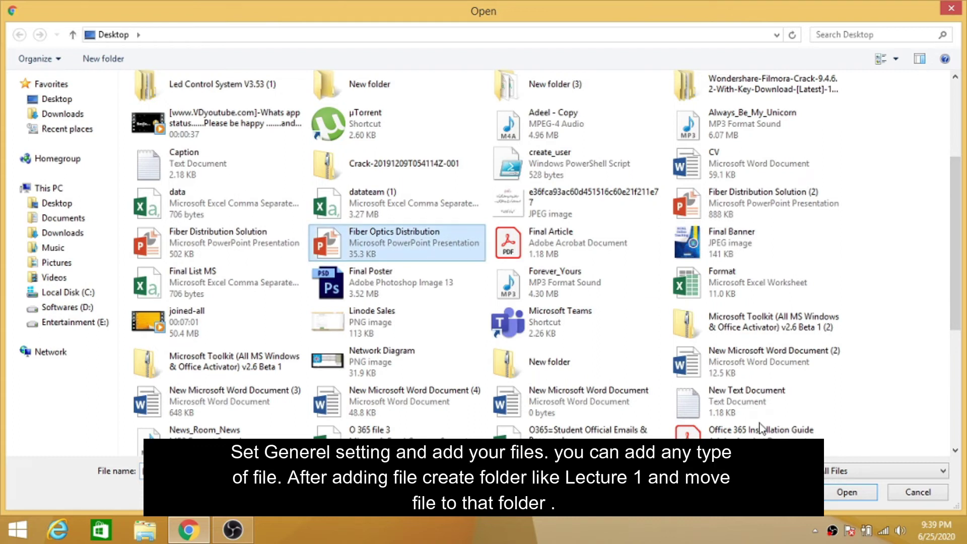
left_click(846, 492)
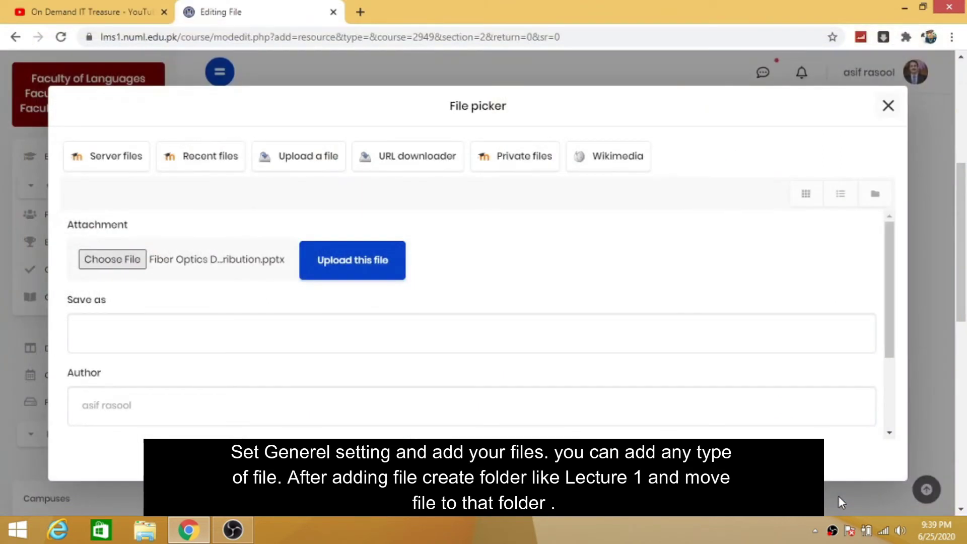
left_click(338, 259)
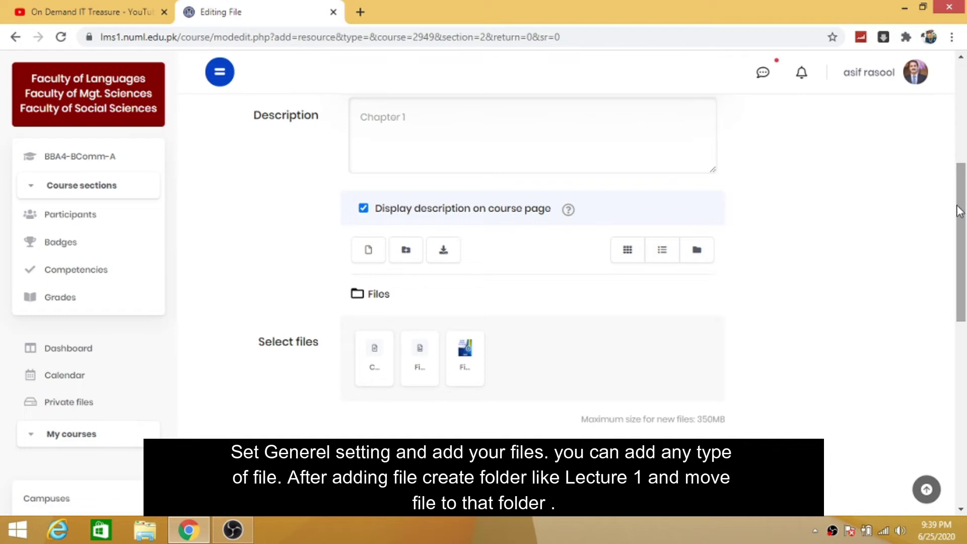
mouse_move(962, 210)
left_mouse_down()
mouse_move(962, 262)
mouse_move(951, 176)
left_mouse_up()
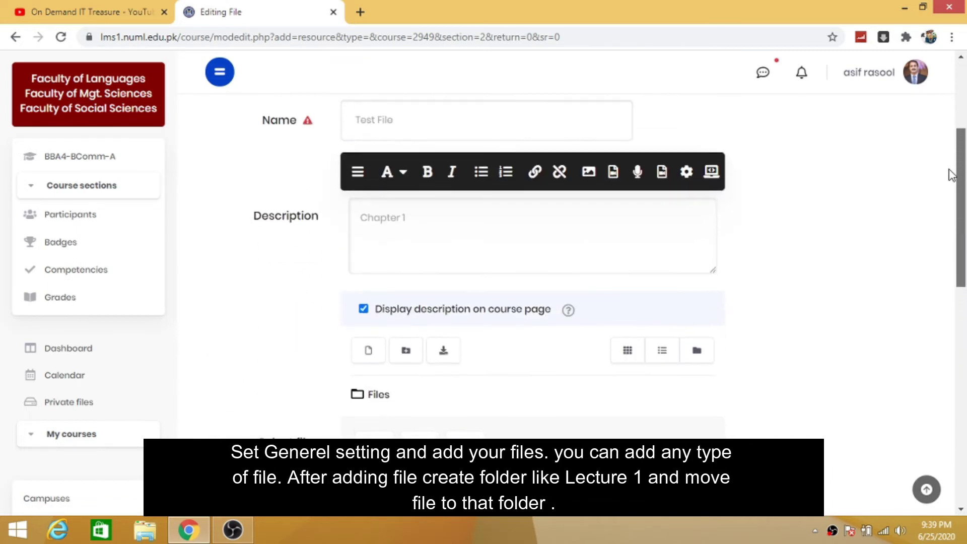
scroll(951, 176, "down", 2)
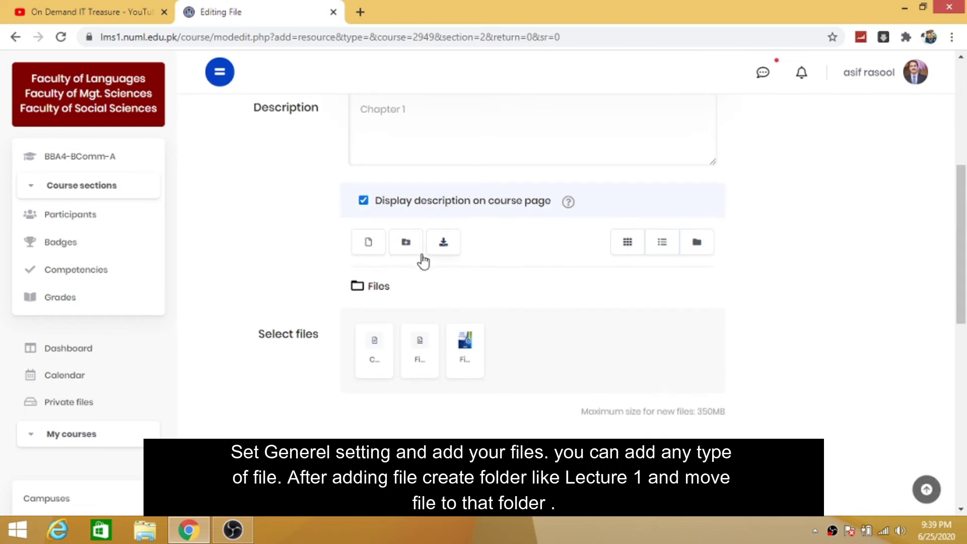
Step: Create a new folder named 'Lecture 1' in the file area
left_click(406, 243)
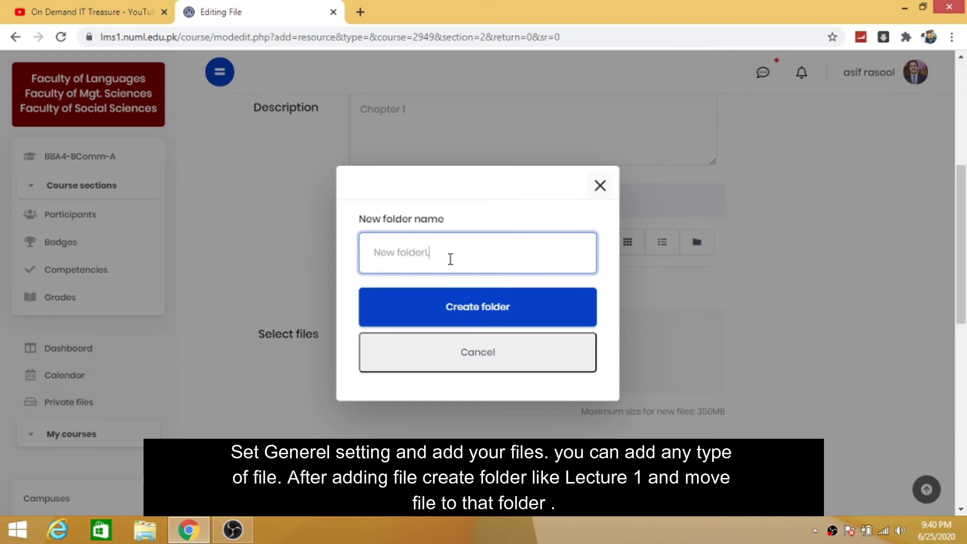
key("BackSpace")
key("BackSpace")
key("BackSpace")
key("BackSpace")
key("BackSpace")
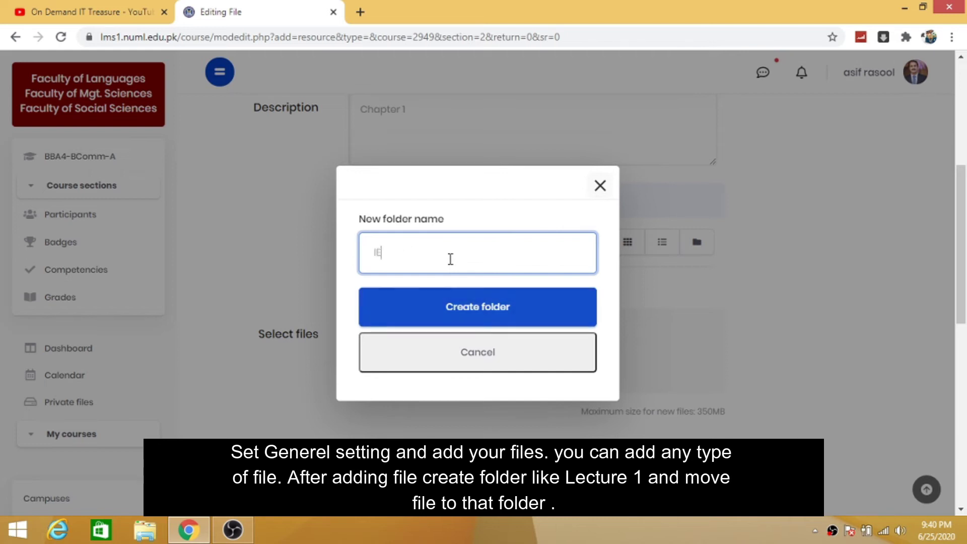
type("Lecture 1")
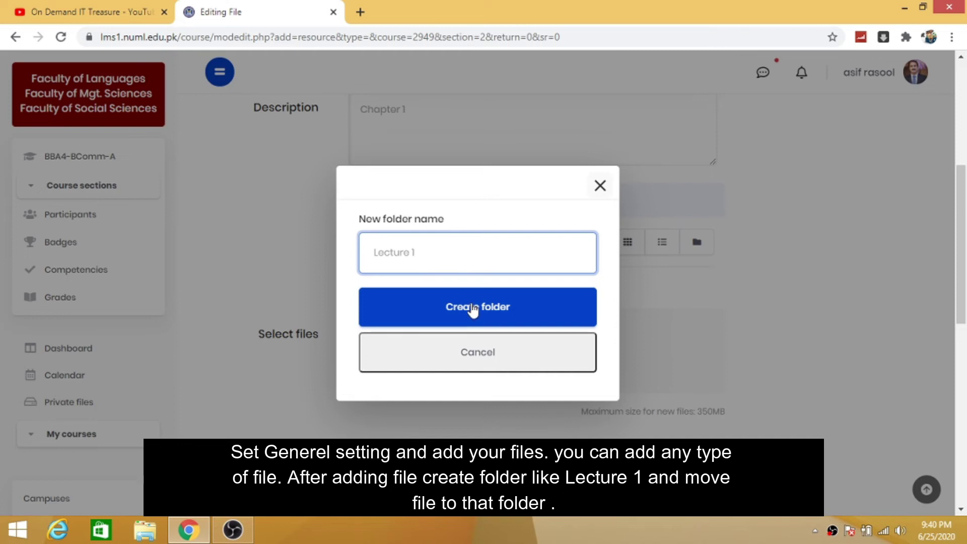
left_click(473, 309)
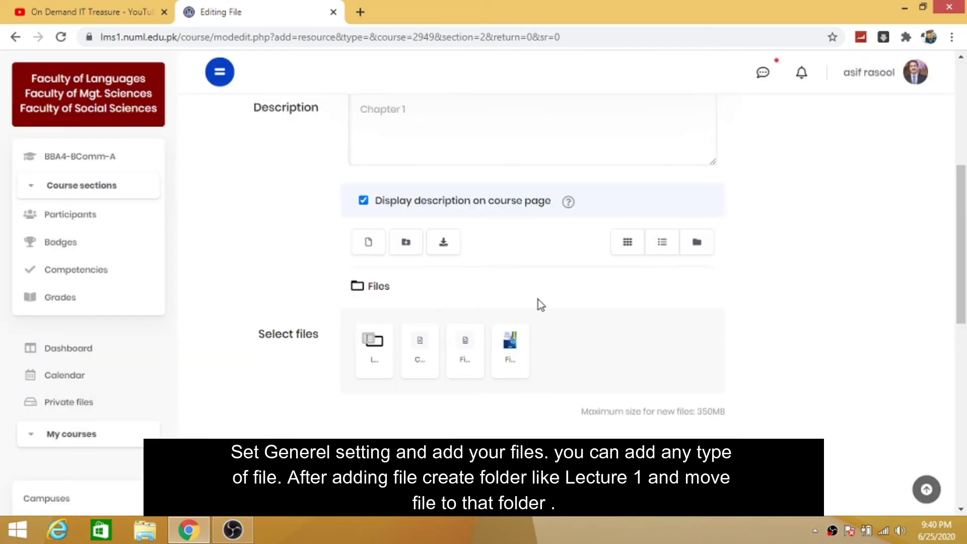
Step: Attempt to set the Lecture 1 folder's path to /Lecture 1/, then dismiss the error
left_click(378, 286)
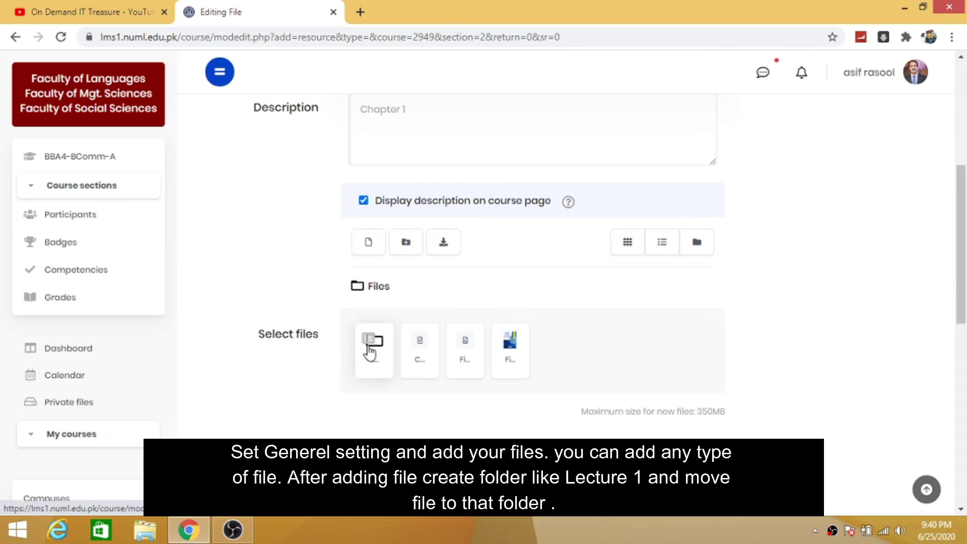
left_click(371, 347)
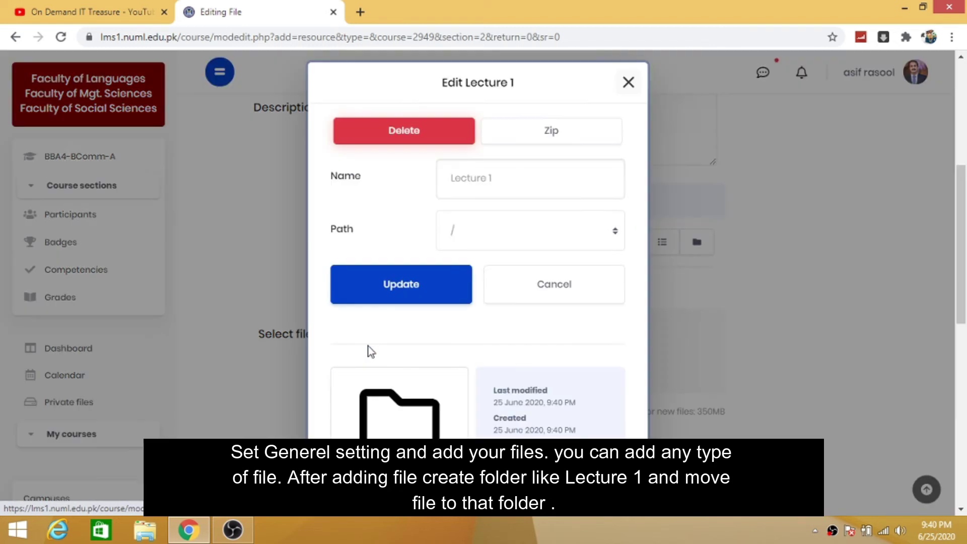
left_click(616, 235)
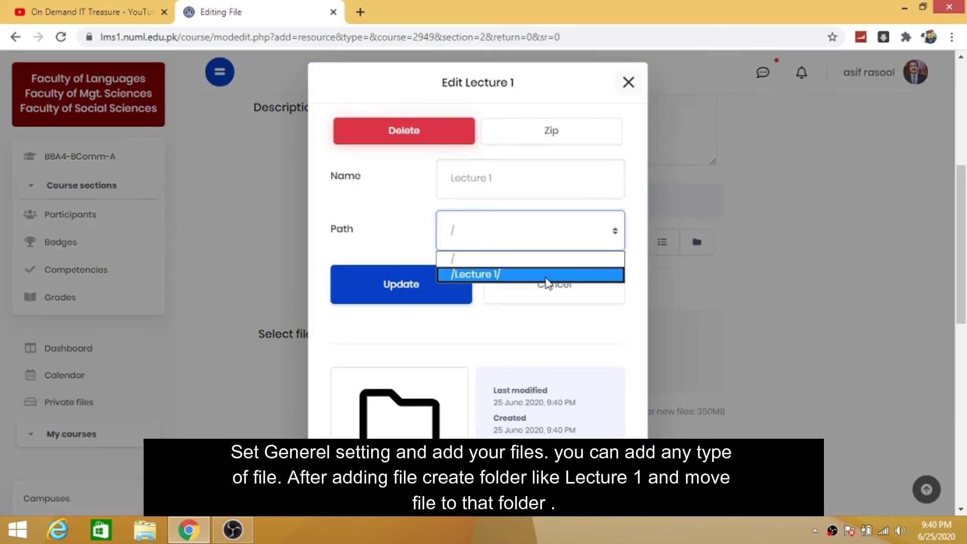
left_click(547, 281)
left_click(405, 287)
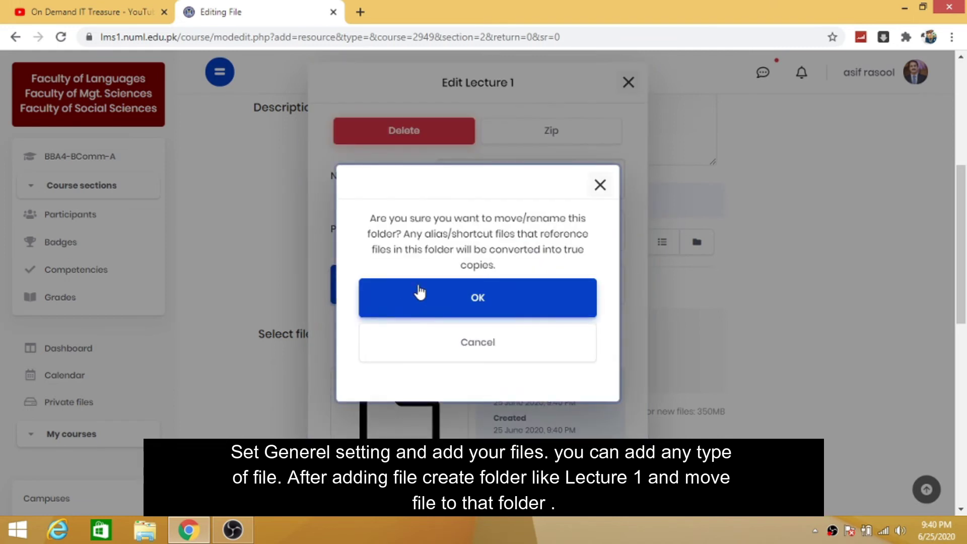
left_click(452, 304)
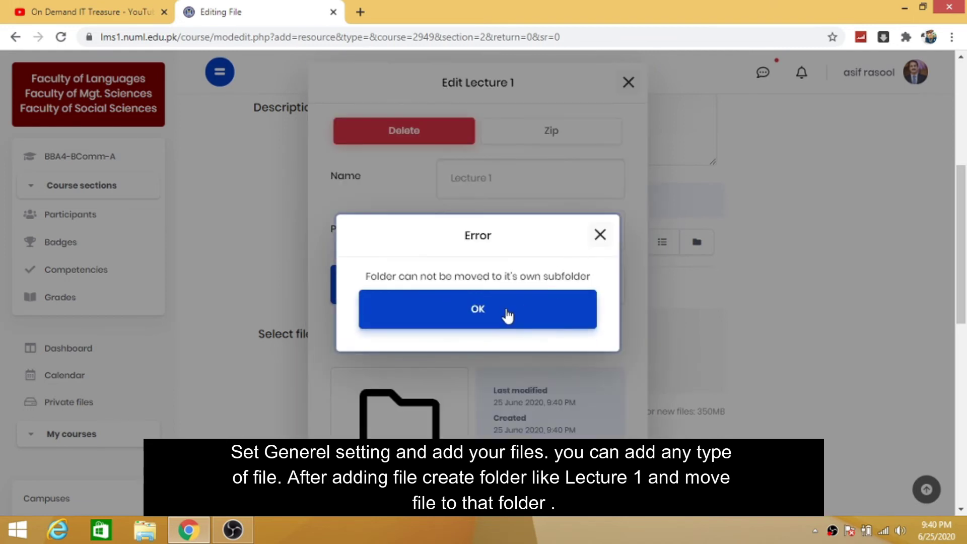
left_click(507, 315)
left_click(554, 296)
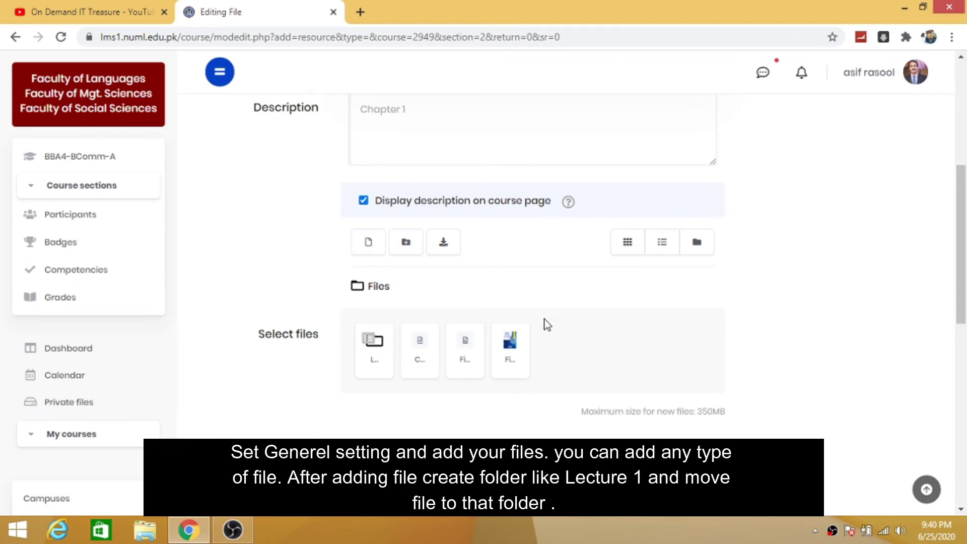
Step: Move CV.docx into the Lecture 1 folder by setting its path to /Lecture 1/
left_click(432, 354)
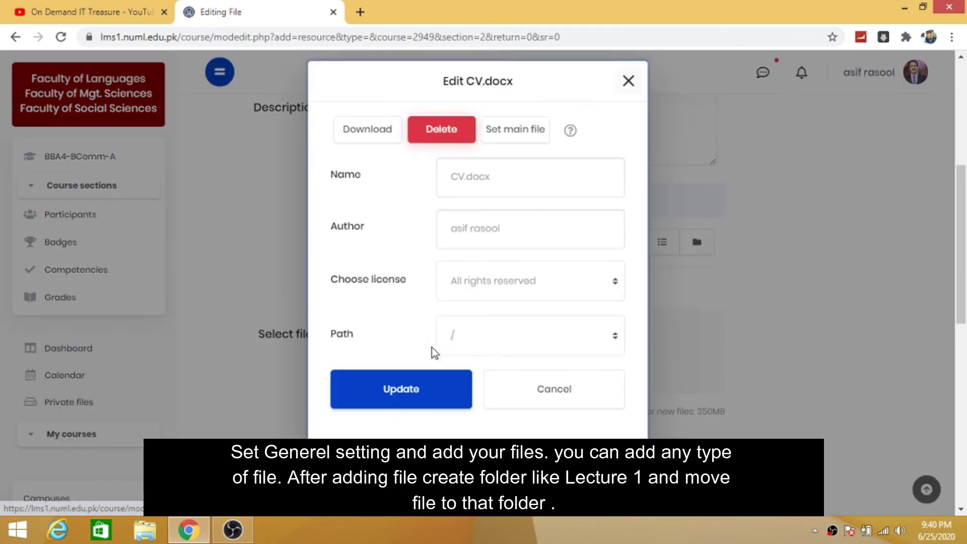
left_click(617, 342)
left_click(568, 379)
left_click(425, 398)
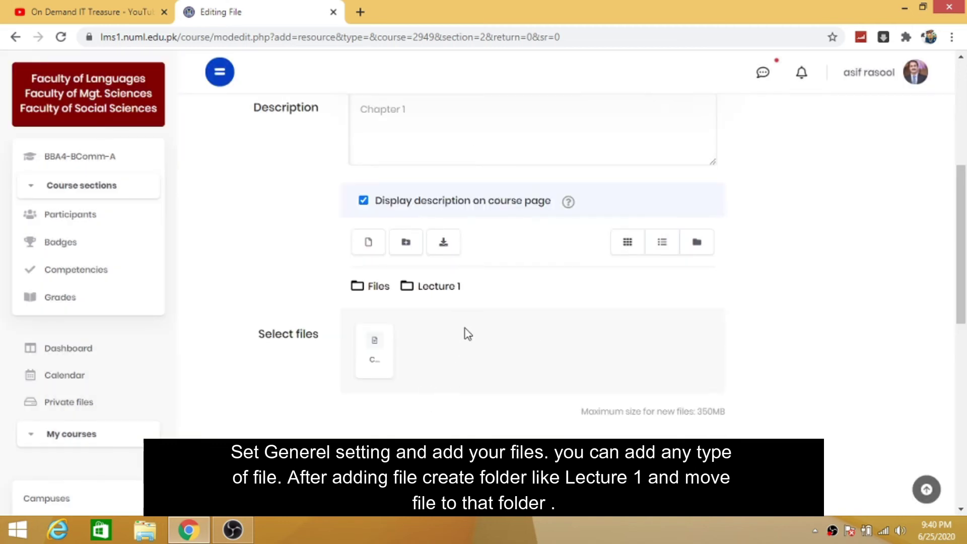
left_click(377, 289)
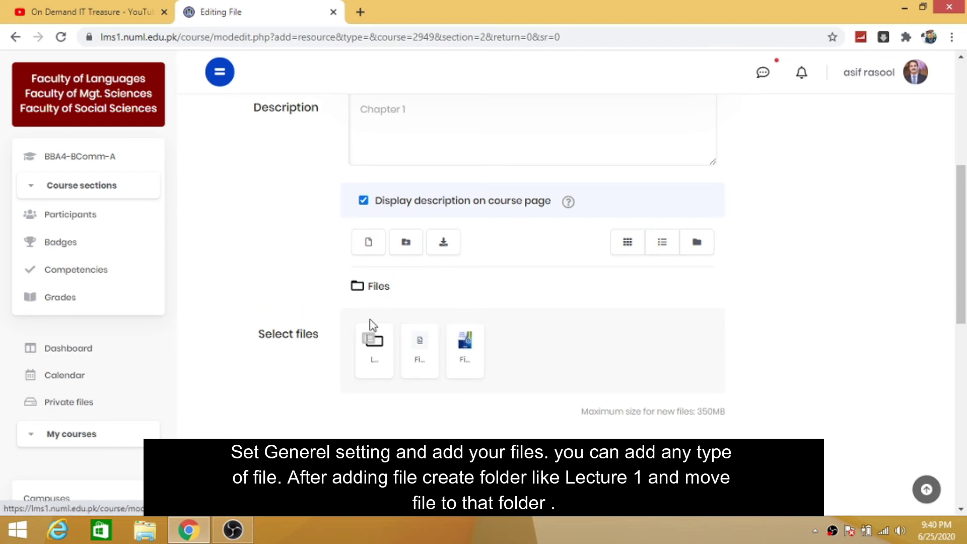
left_click_drag(418, 361, 386, 362)
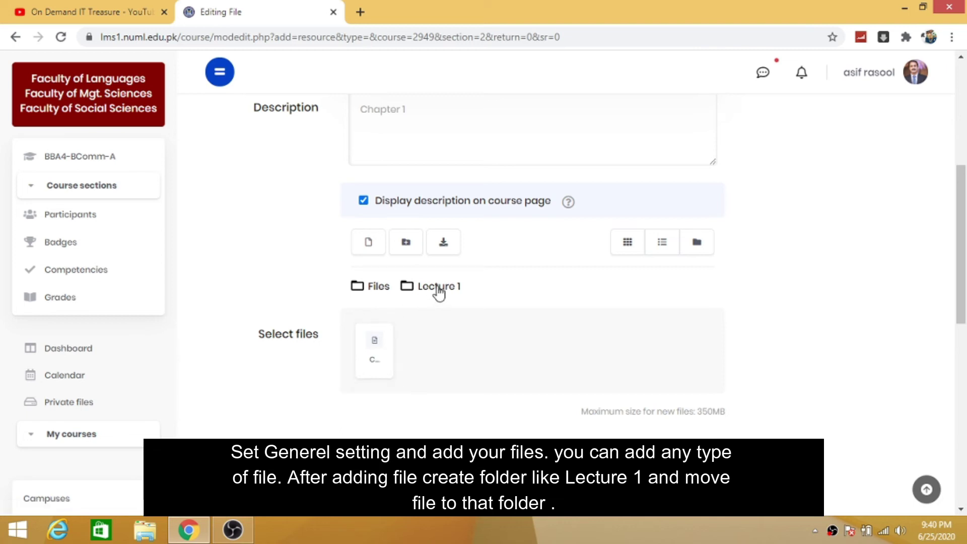
Step: Move Fiber Optics Distribution.pptx into the /Lecture 1/ folder
left_click(379, 287)
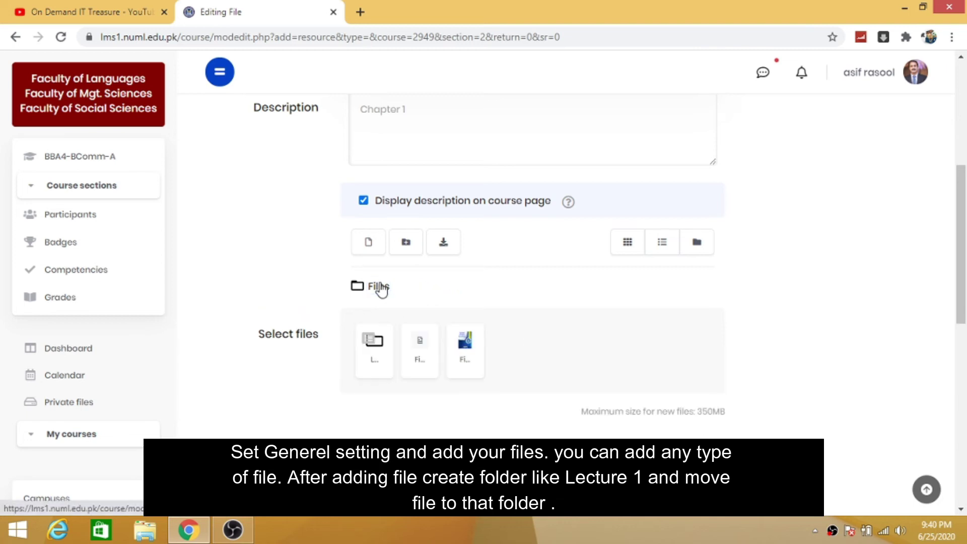
left_click(425, 352)
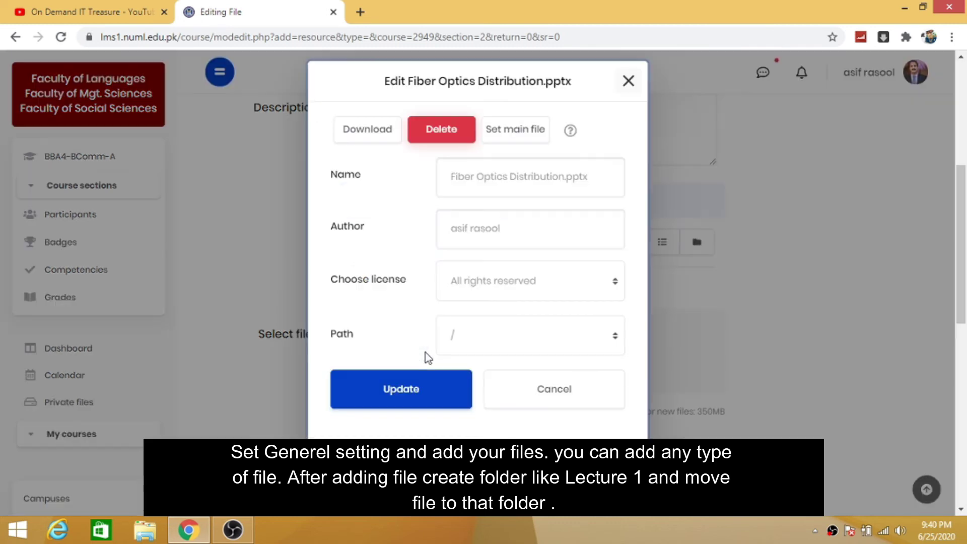
left_click(615, 344)
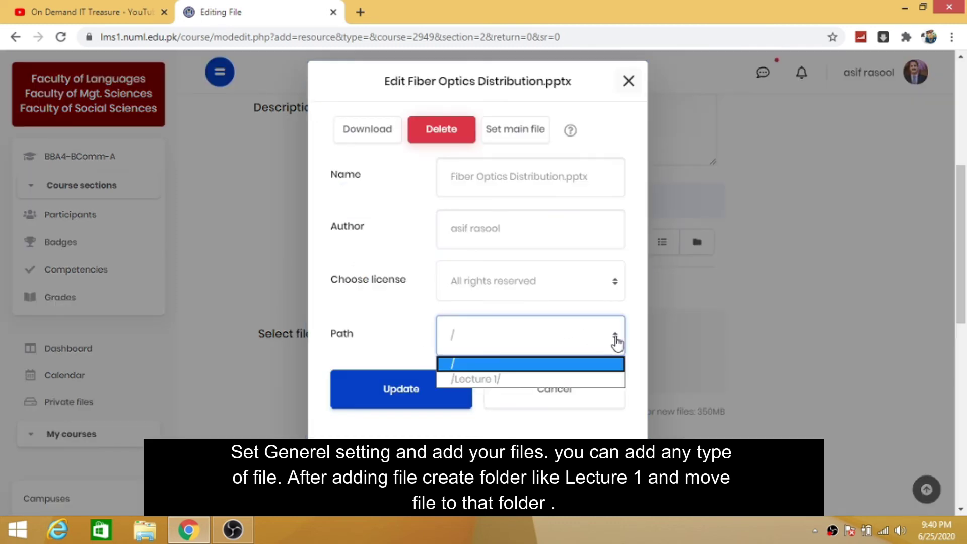
left_click(554, 381)
left_click(428, 399)
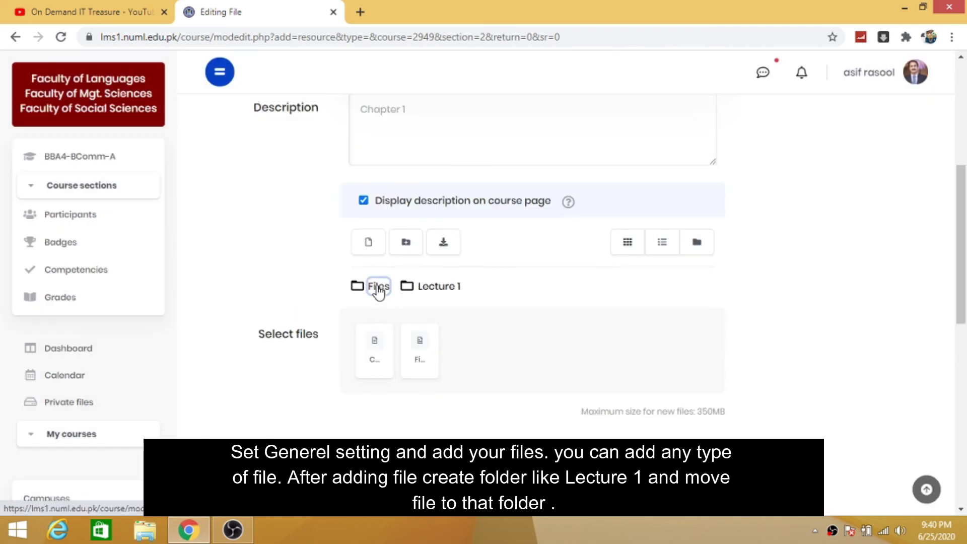
Step: Move Final Banner.jpg into the /Lecture 1/ folder
left_click(378, 287)
left_click(423, 368)
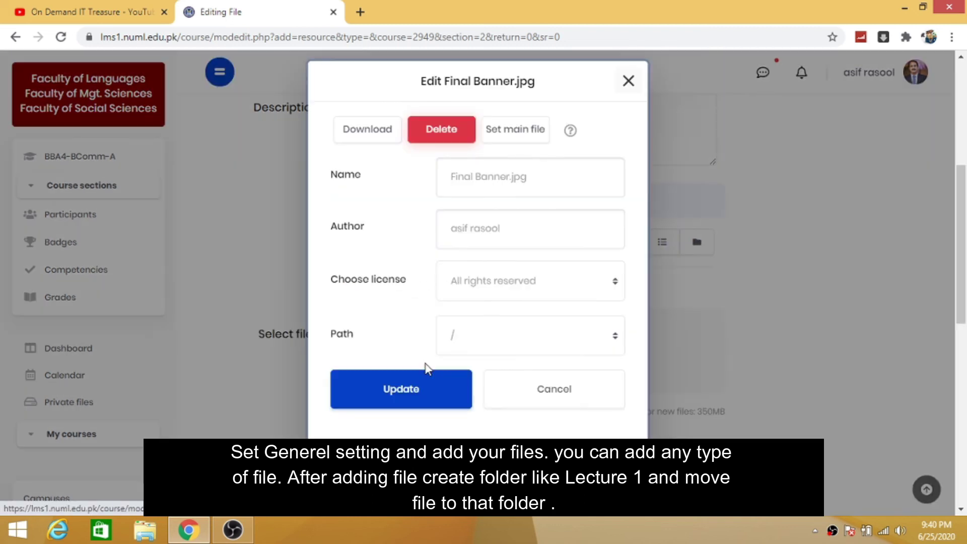
left_click(513, 348)
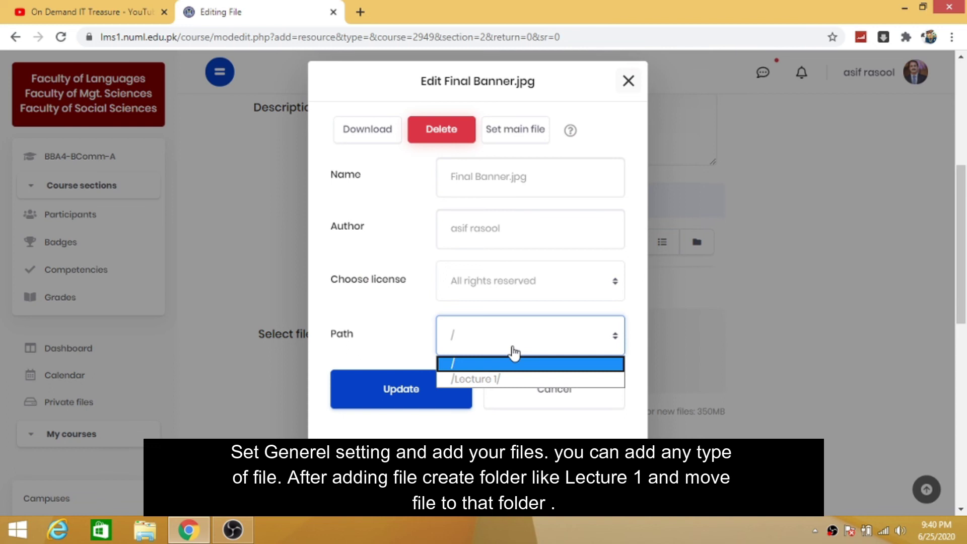
left_click(489, 378)
left_click(423, 395)
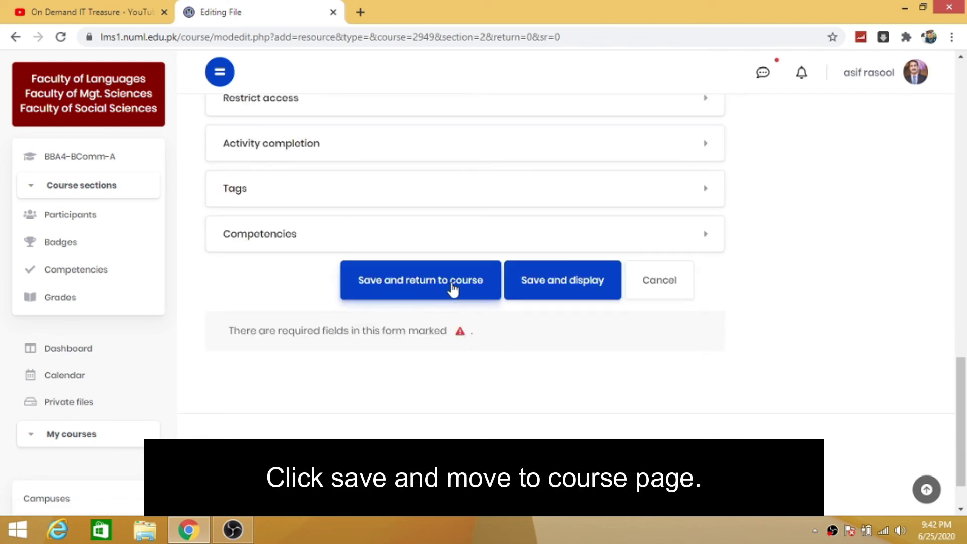
Step: Save the Test File resource and return to the Business Communication course page
left_click(453, 289)
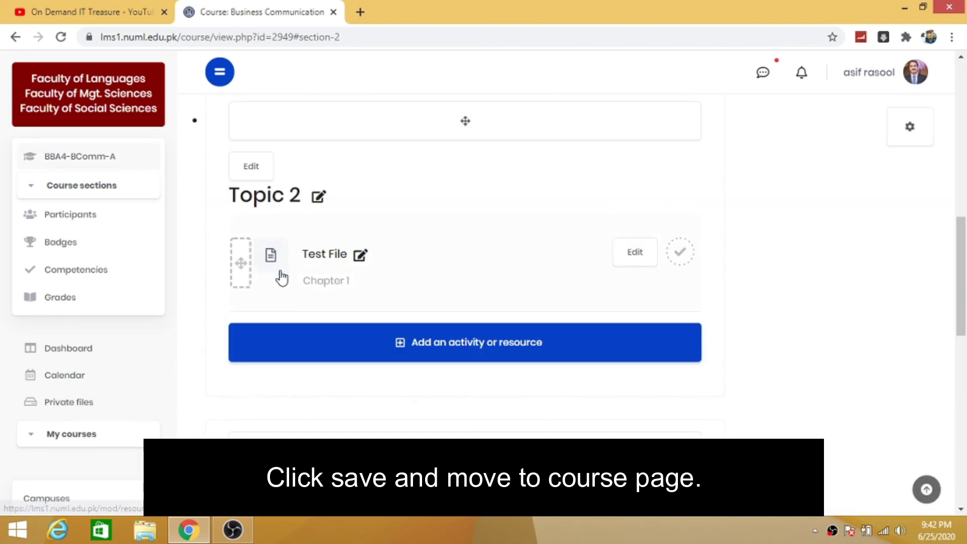
Step: Open the Test File resource in Topic 2 so CV.docx (59.1 KB) downloads
left_click(336, 260)
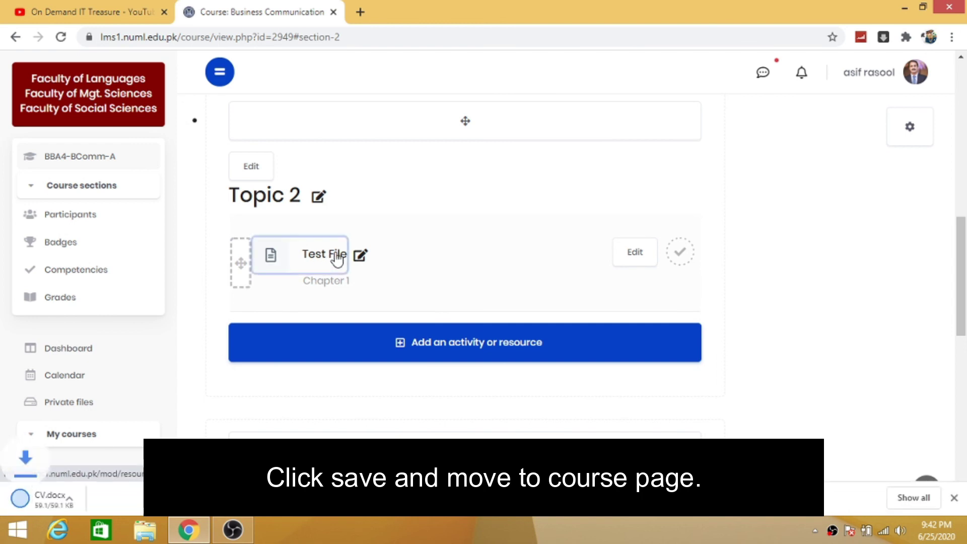